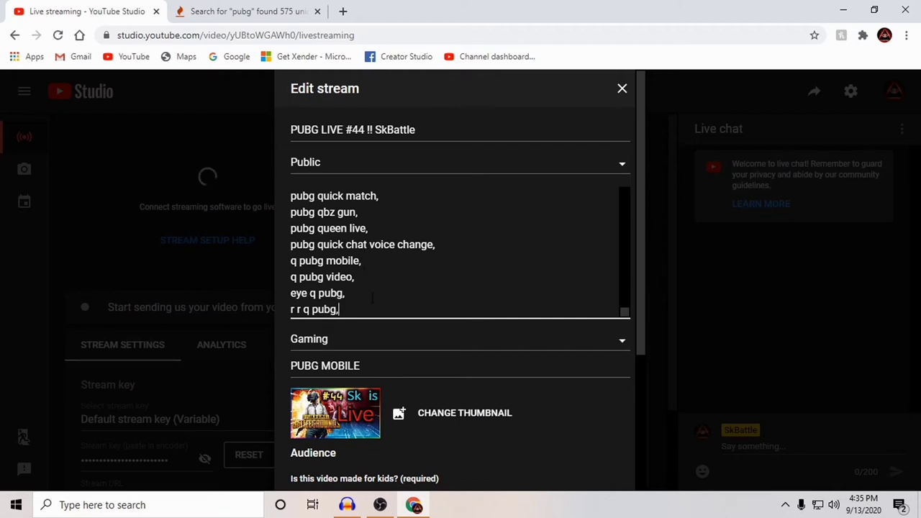
Review and save the edited details of the PUBG LIVE #44 stream, and copy its stream key.
scroll(387, 324, "down", 3)
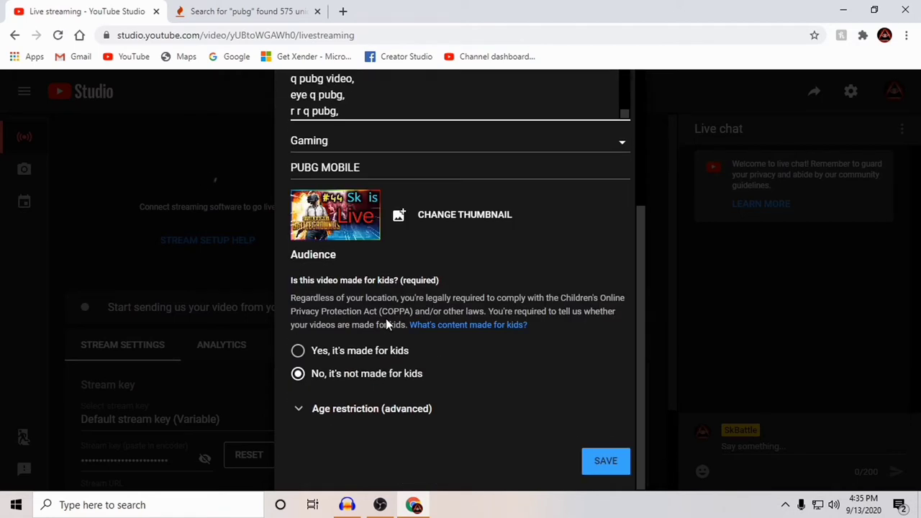
scroll(385, 318, "up", 3)
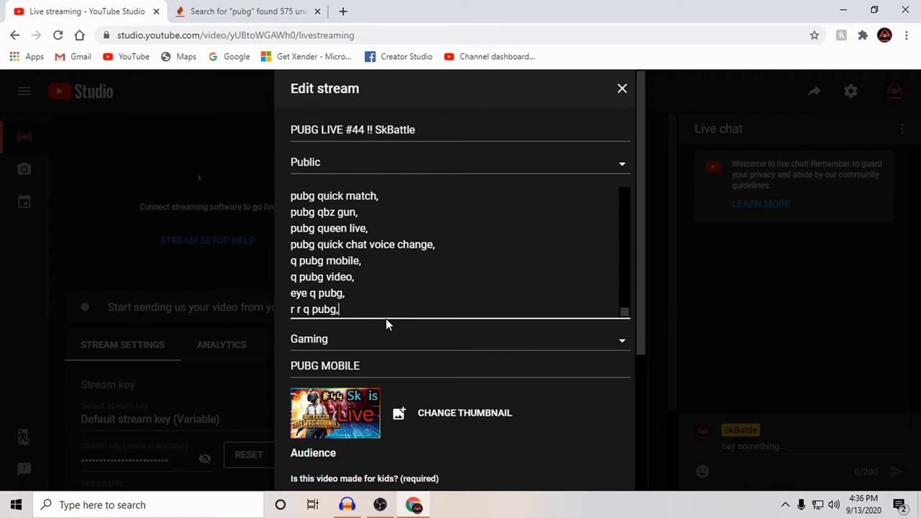
scroll(386, 319, "down", 3)
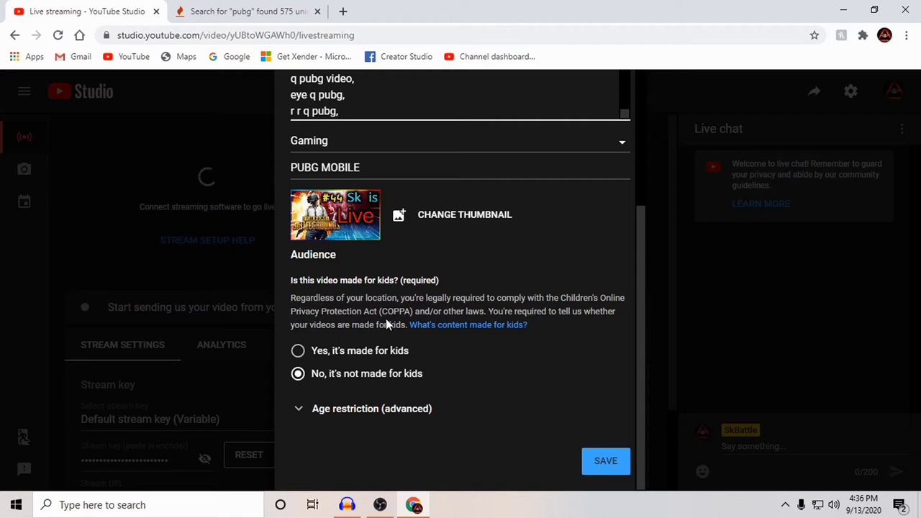
scroll(385, 324, "up", 1)
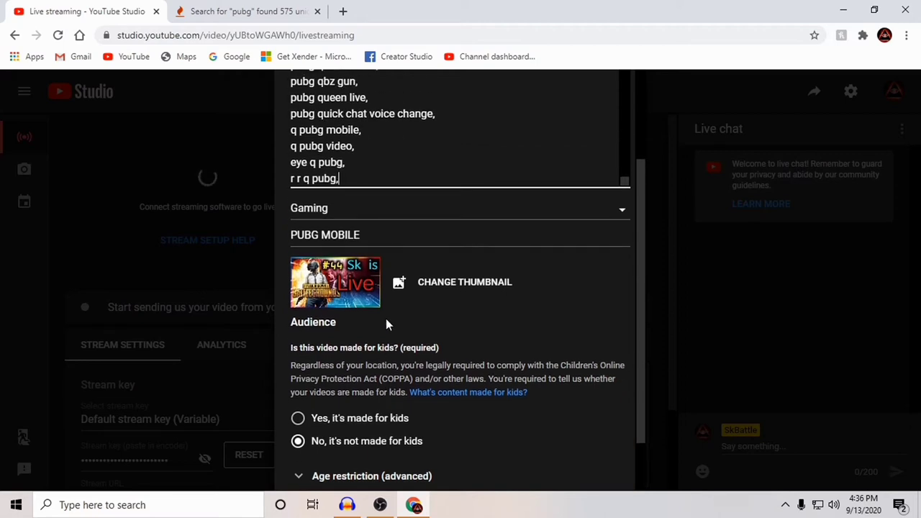
scroll(386, 321, "down", 1)
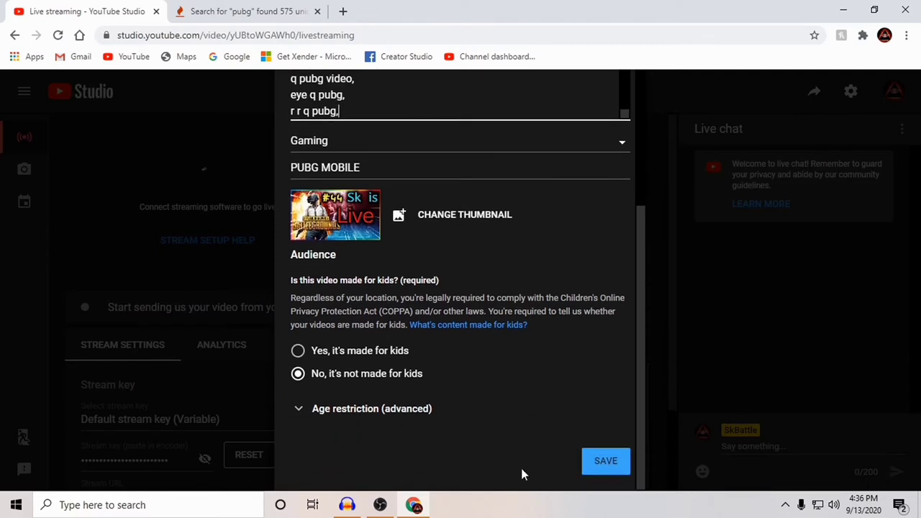
left_click(597, 466)
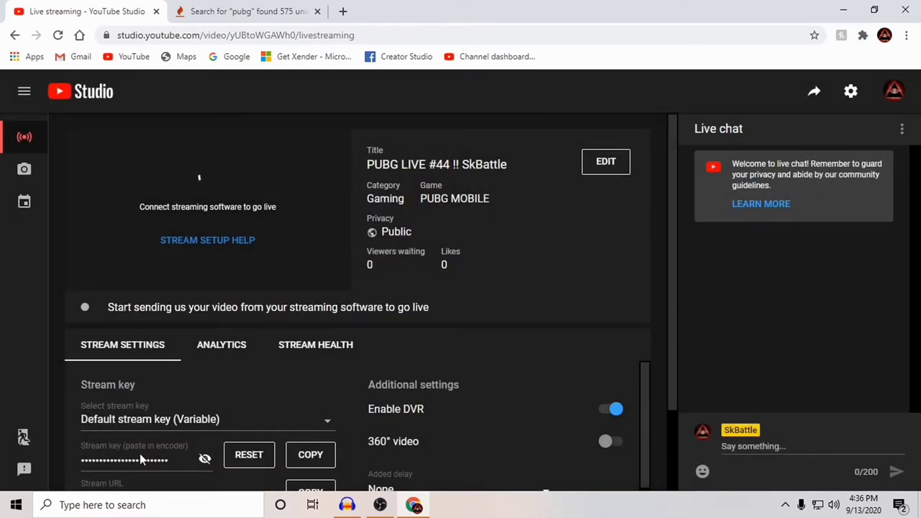
left_click(313, 464)
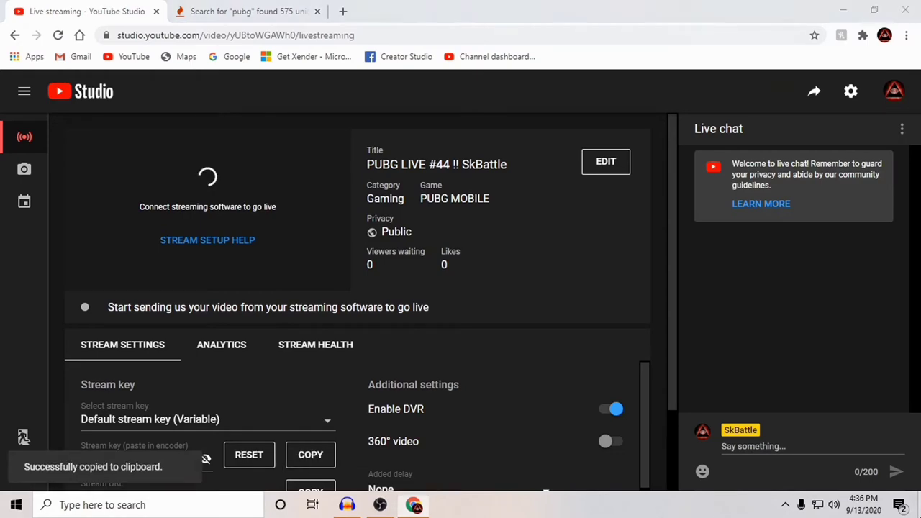
Switch to the desktop, refresh it, and launch Streamlabs OBS.
key("super+d")
right_click(320, 305)
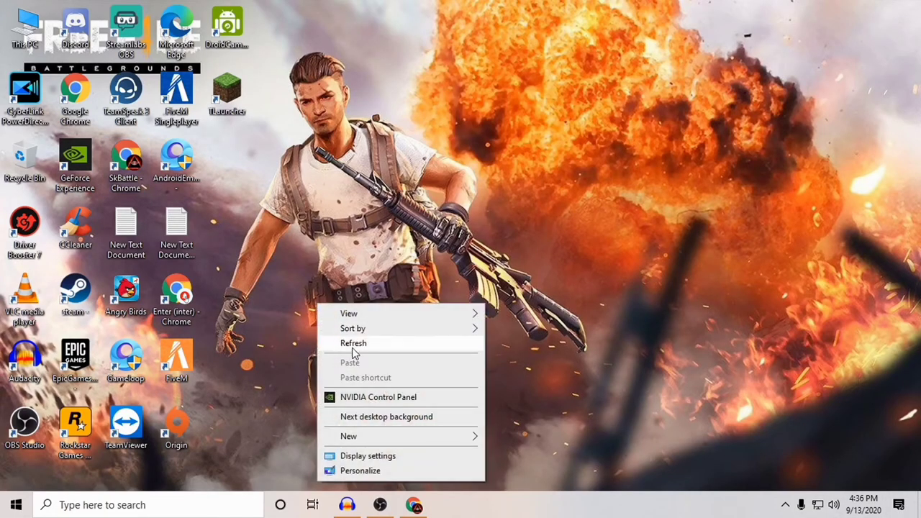
left_click(352, 346)
right_click(349, 345)
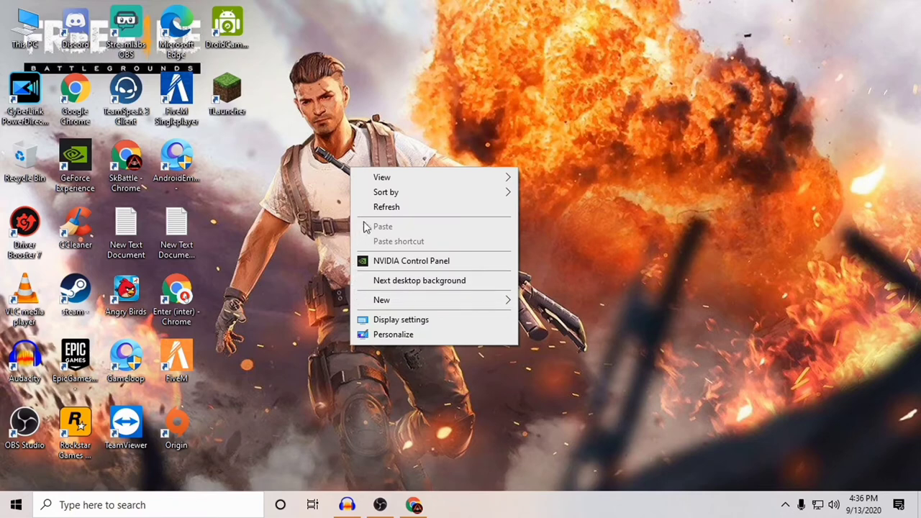
left_click(380, 207)
right_click(372, 203)
left_click(407, 240)
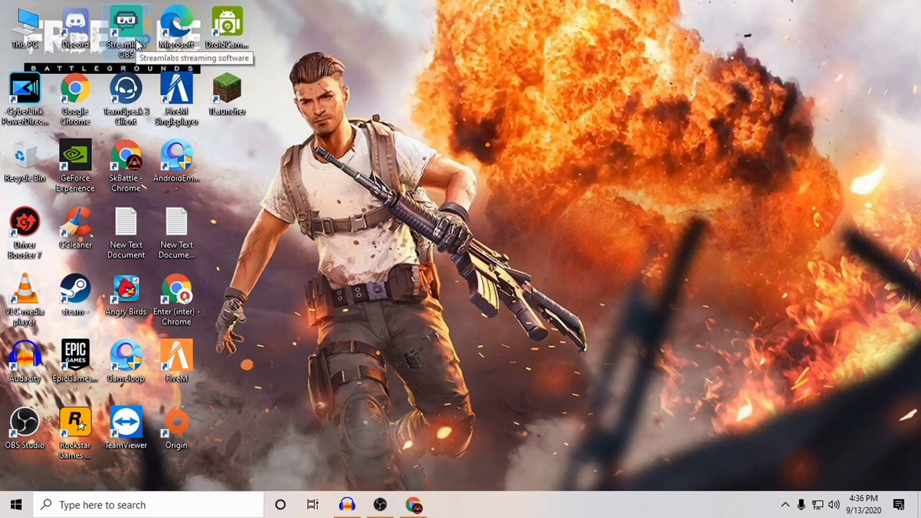
double_click(131, 42)
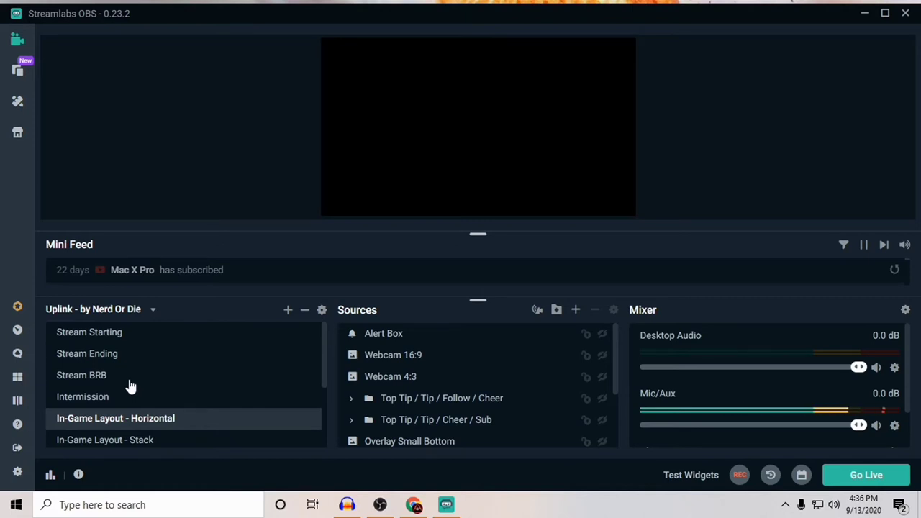
Replace the stream key in the Stream settings with the copied YouTube stream key and save the settings.
left_click(17, 471)
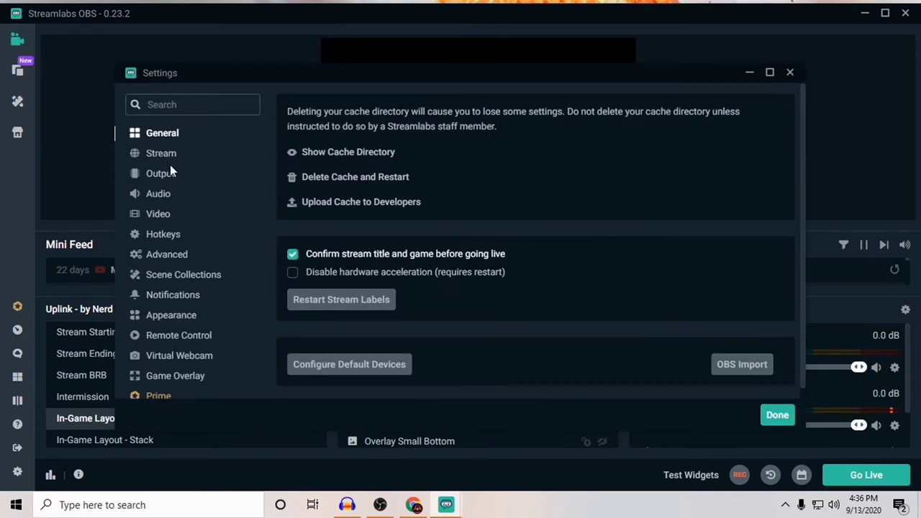
left_click(172, 159)
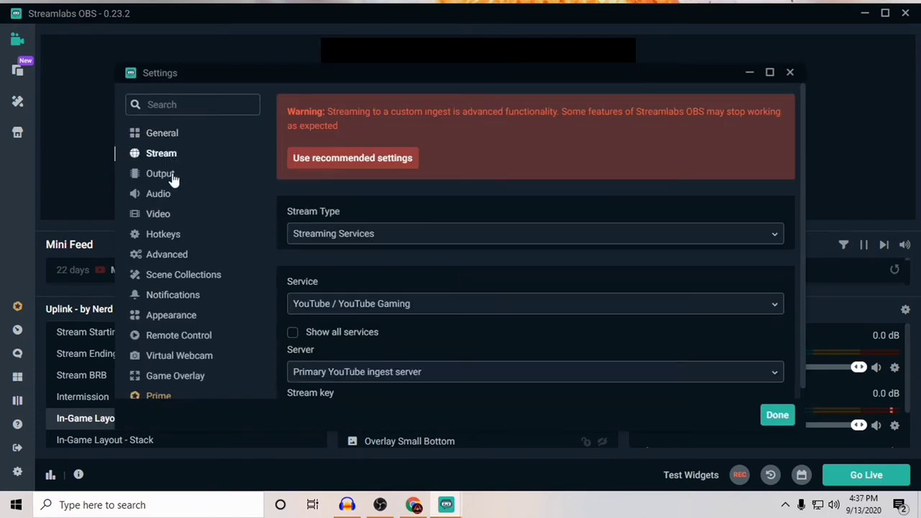
scroll(410, 350, "down", 1)
double_click(331, 367)
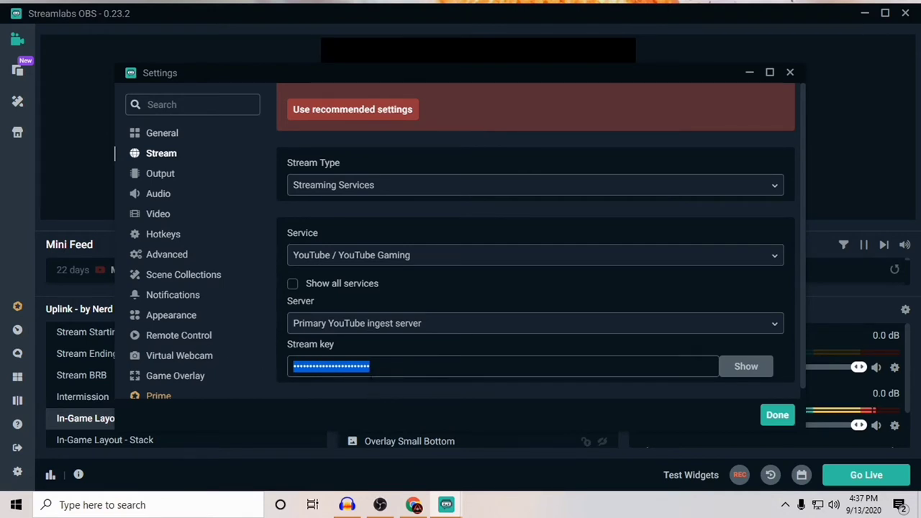
key("ctrl+v")
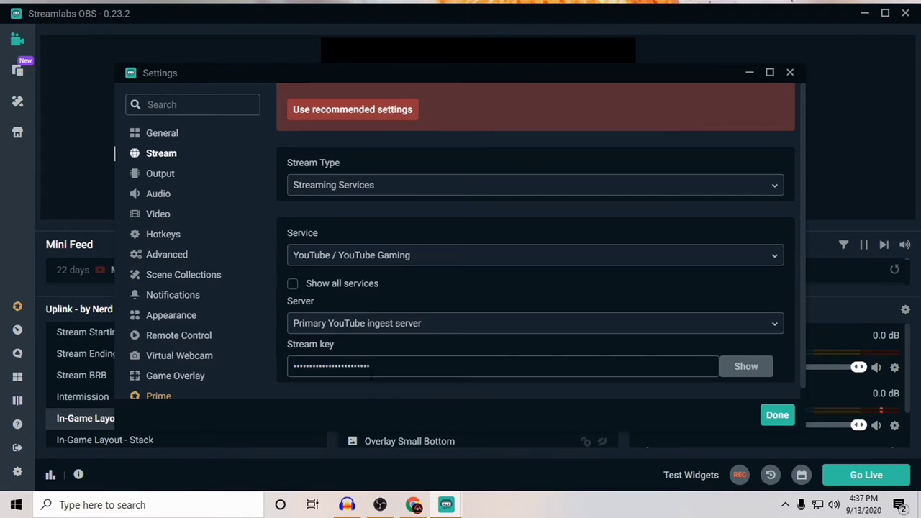
left_click(777, 420)
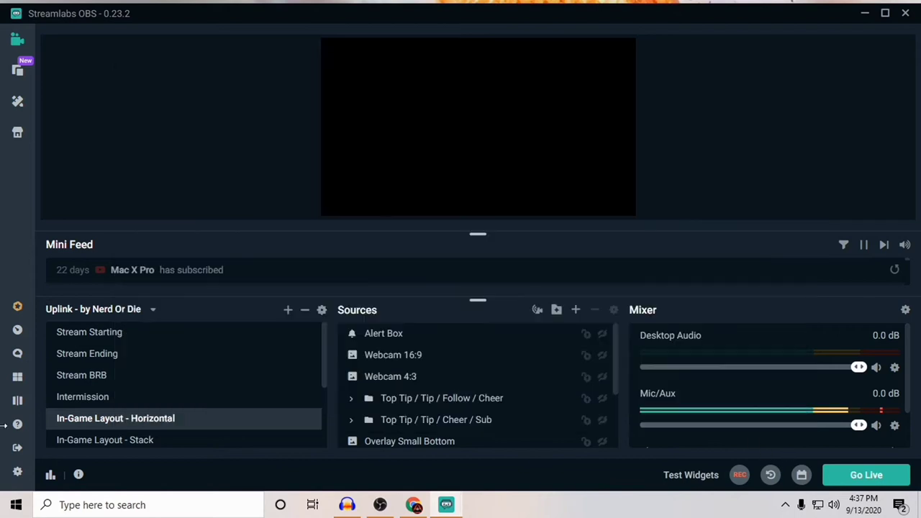
Examine the encoder, rate control, bitrate and preset in the streaming output settings.
left_click(17, 471)
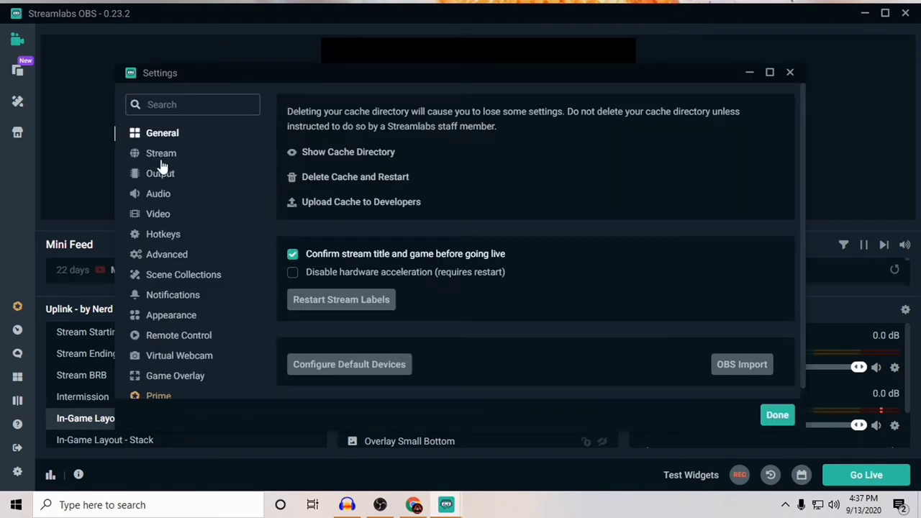
left_click(164, 174)
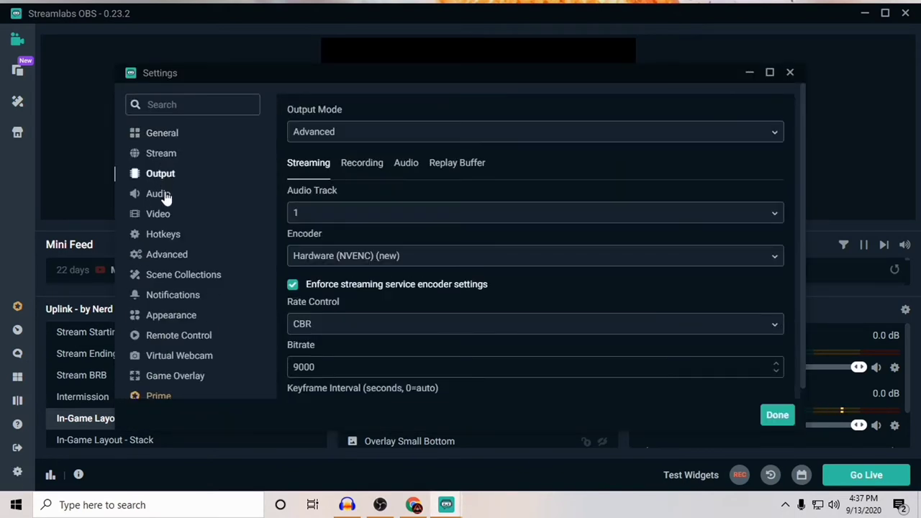
scroll(384, 228, "down", 4)
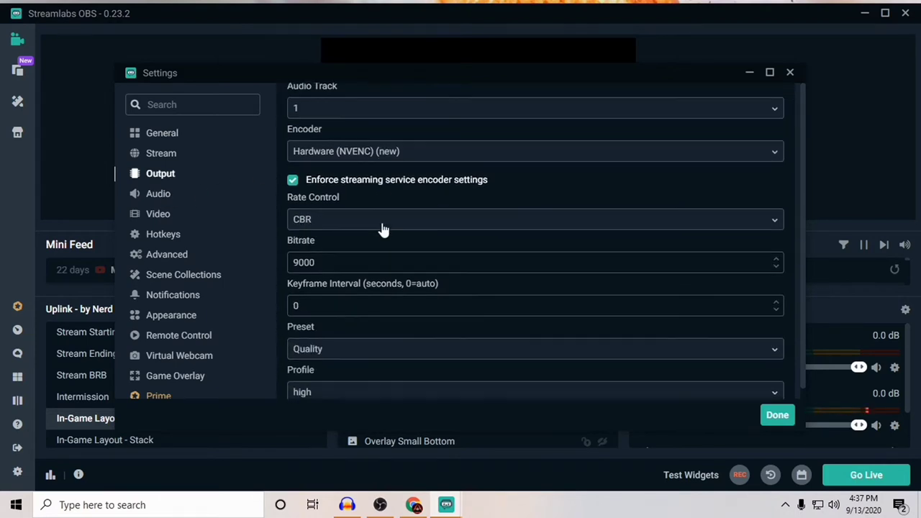
scroll(382, 228, "up", 2)
scroll(381, 228, "up", 1)
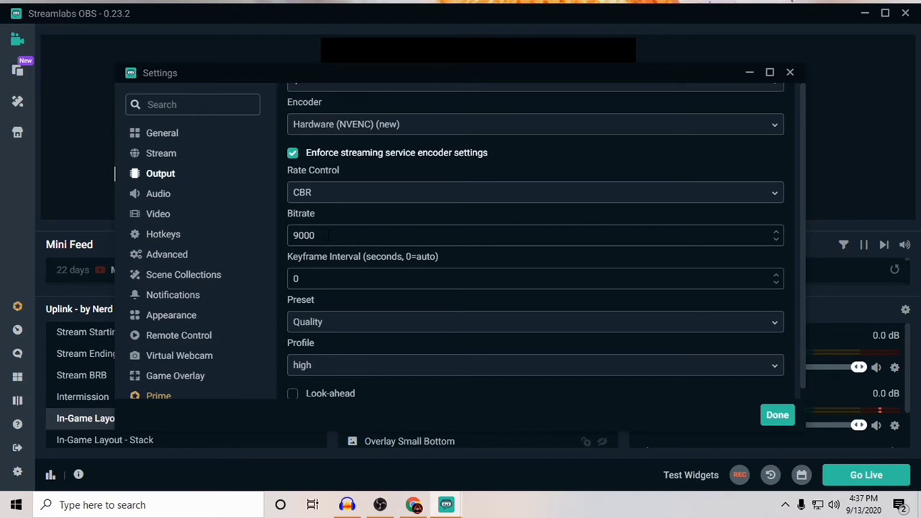
Switch to Chrome, search Google for "speed test" in a new tab, and run the Internet speed test.
left_click(414, 504)
left_click(343, 12)
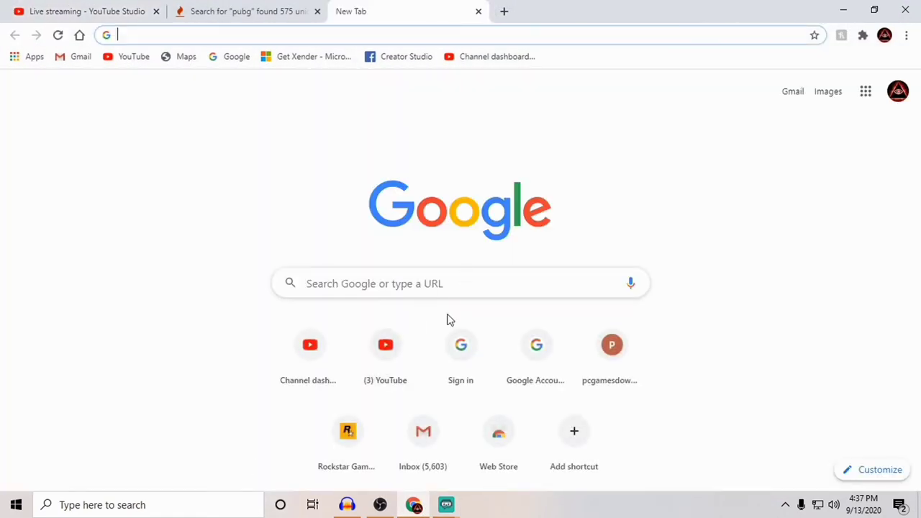
left_click(414, 289)
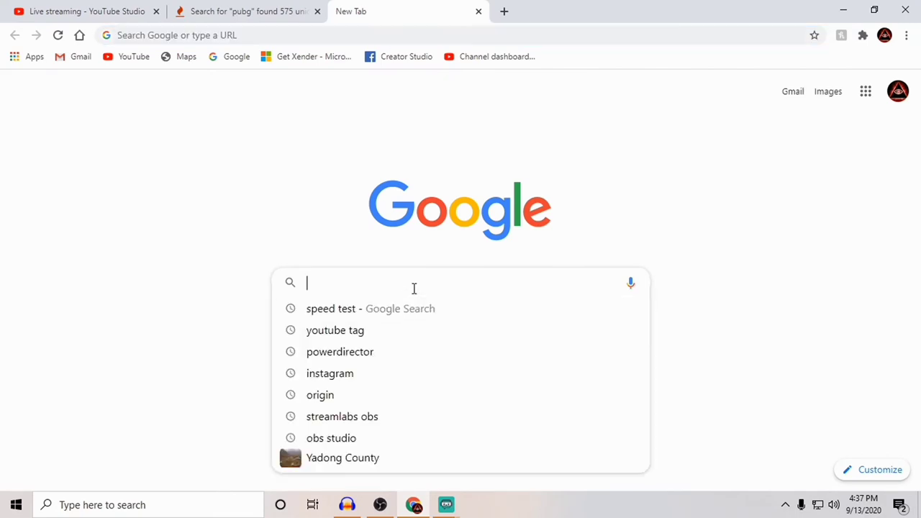
left_click(346, 313)
left_click(460, 360)
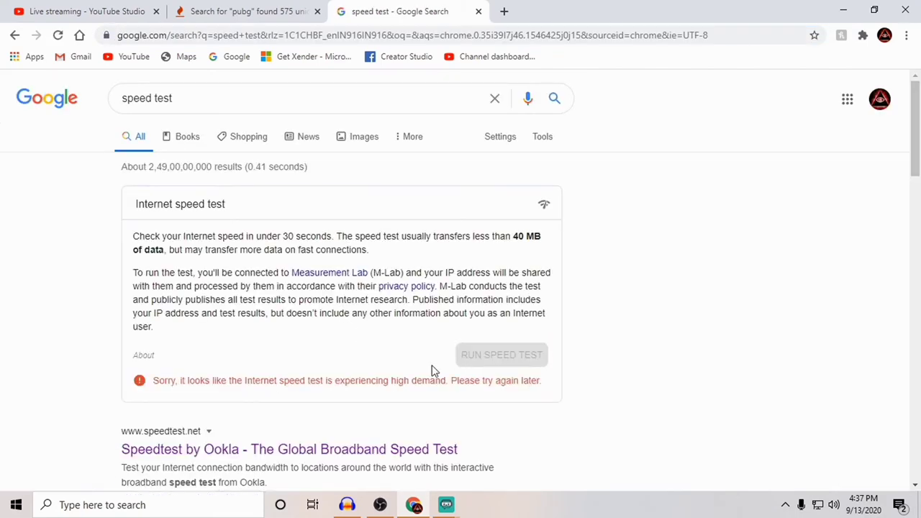
left_click(58, 35)
left_click(514, 354)
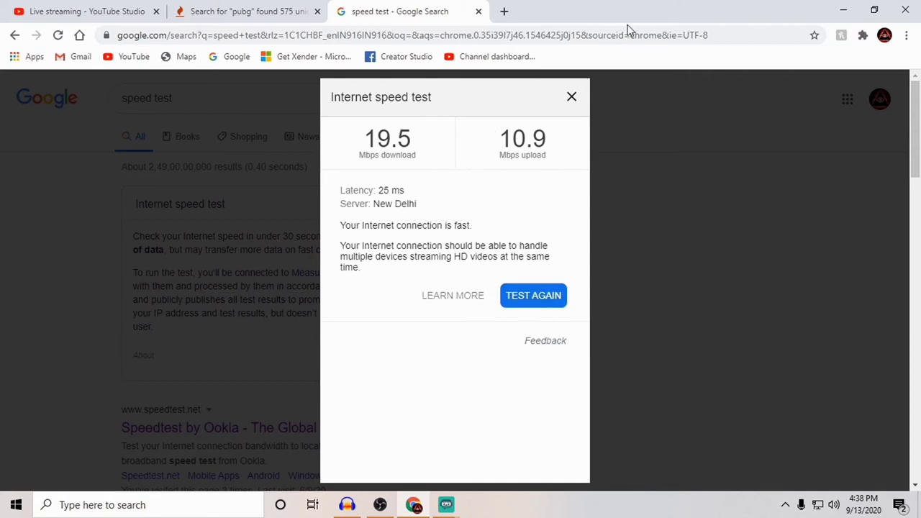
left_click(571, 100)
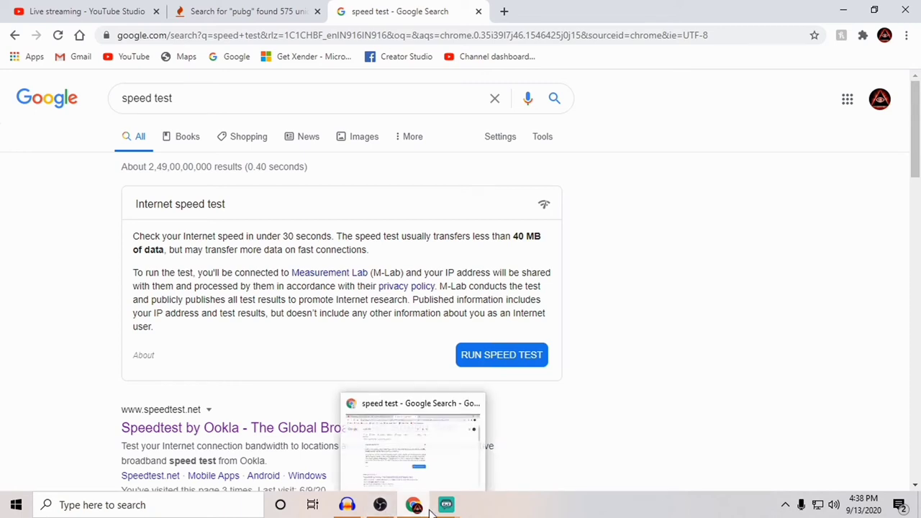
Return to the Streamlabs OBS output settings and examine the streaming bitrate.
mouse_move(443, 509)
left_click(512, 469)
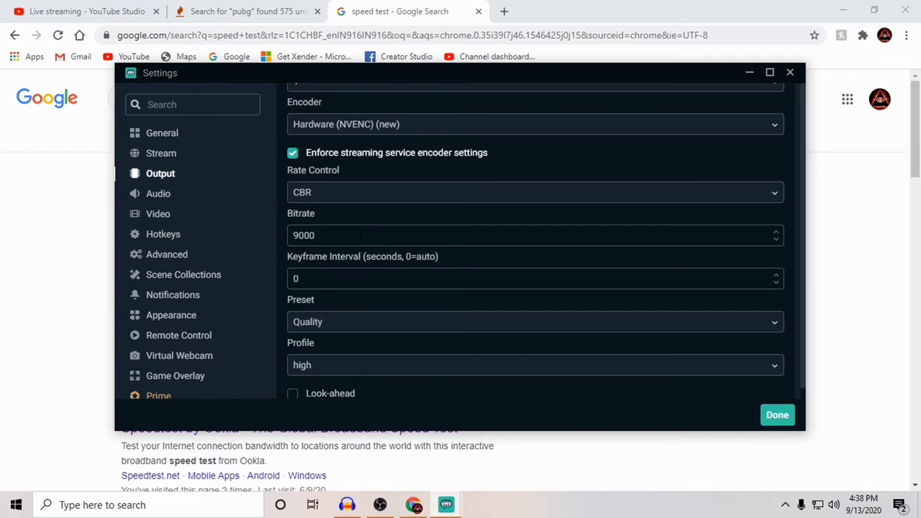
left_click_drag(360, 235, 291, 236)
left_click(330, 230)
Examine the available Base (Canvas) Resolution options in the video settings.
left_click(151, 218)
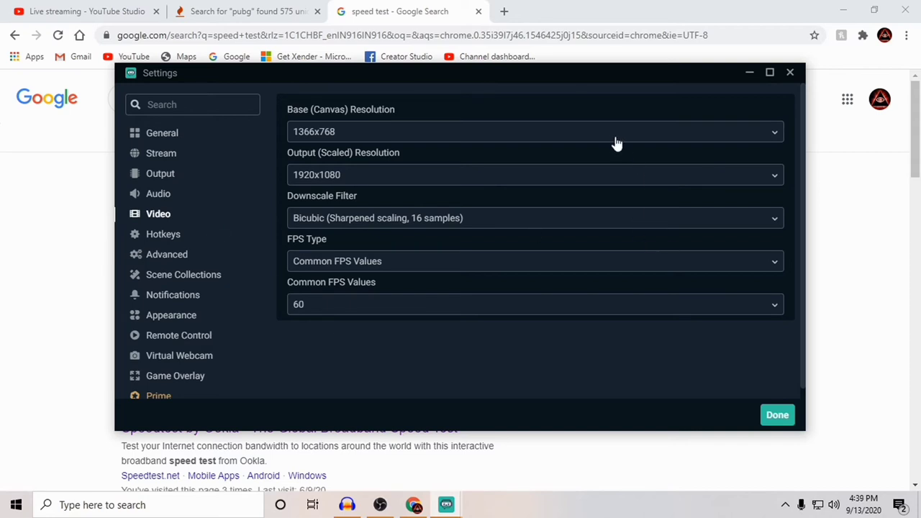
left_click(375, 137)
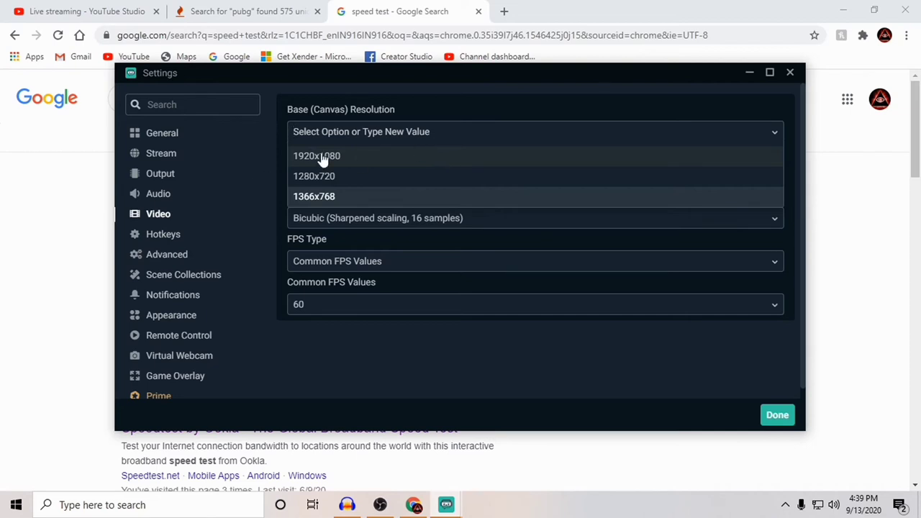
left_click(264, 199)
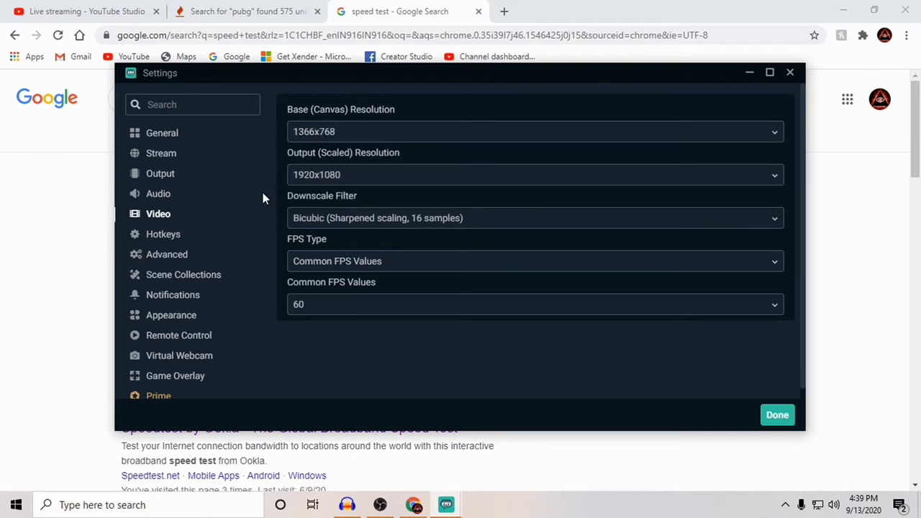
left_click(339, 133)
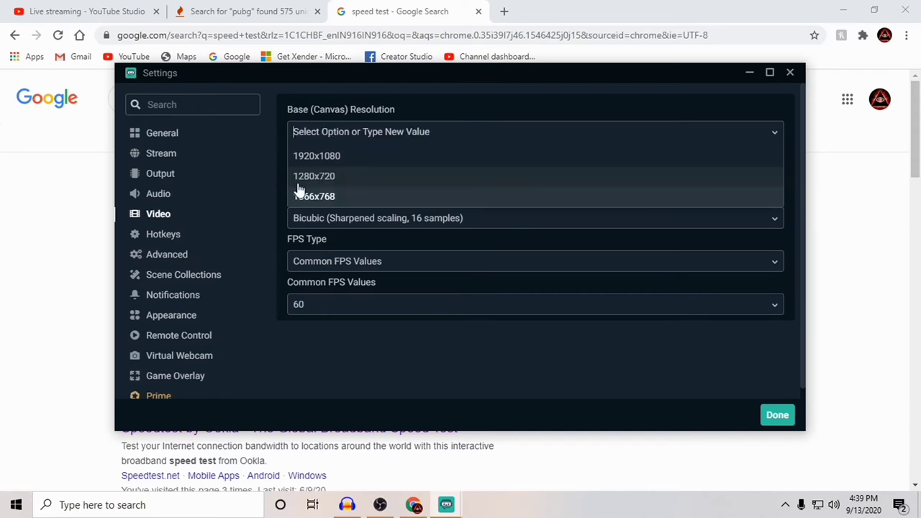
Go to the desktop and check the monitor's display resolution in the Windows display settings, closing them when done.
key("Return")
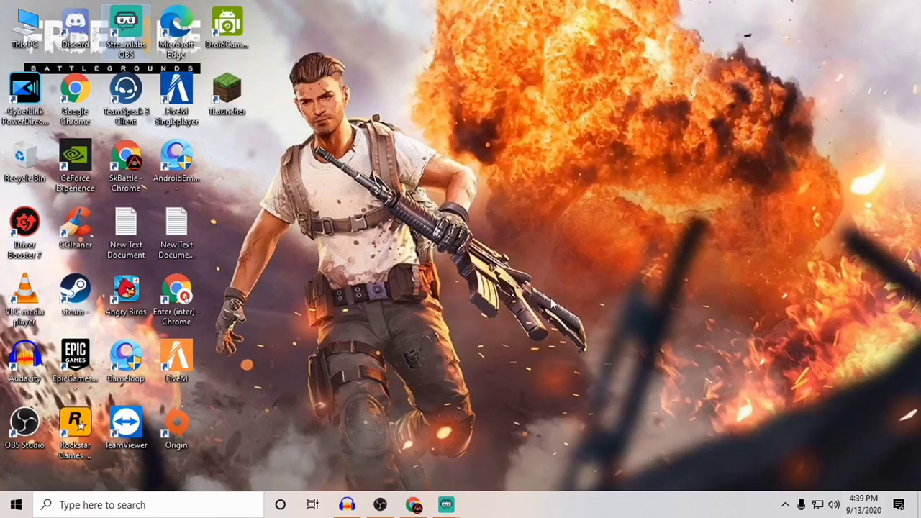
right_click(427, 168)
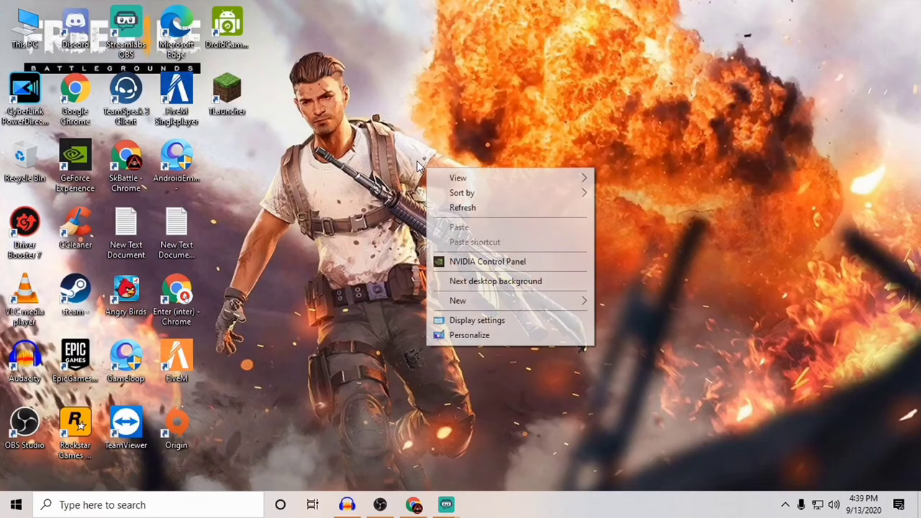
left_click(461, 326)
scroll(508, 309, "down", 2)
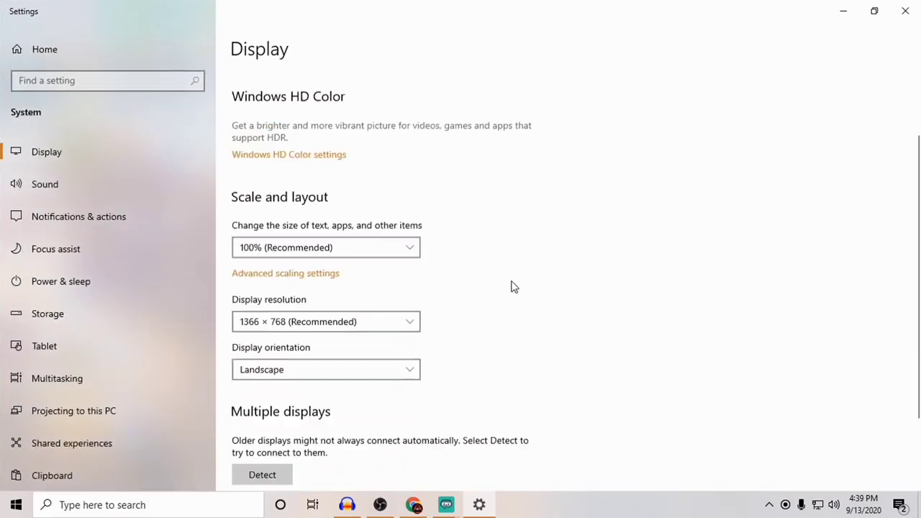
scroll(512, 286, "down", 2)
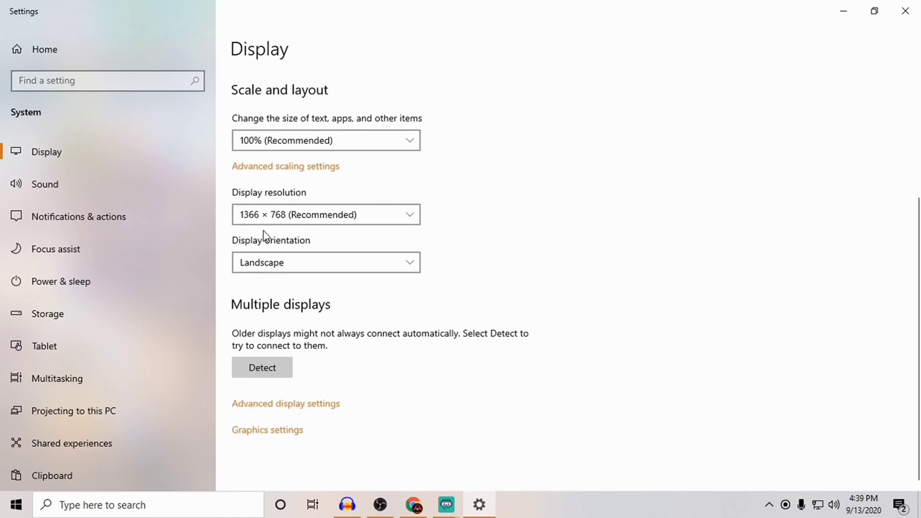
left_click(905, 10)
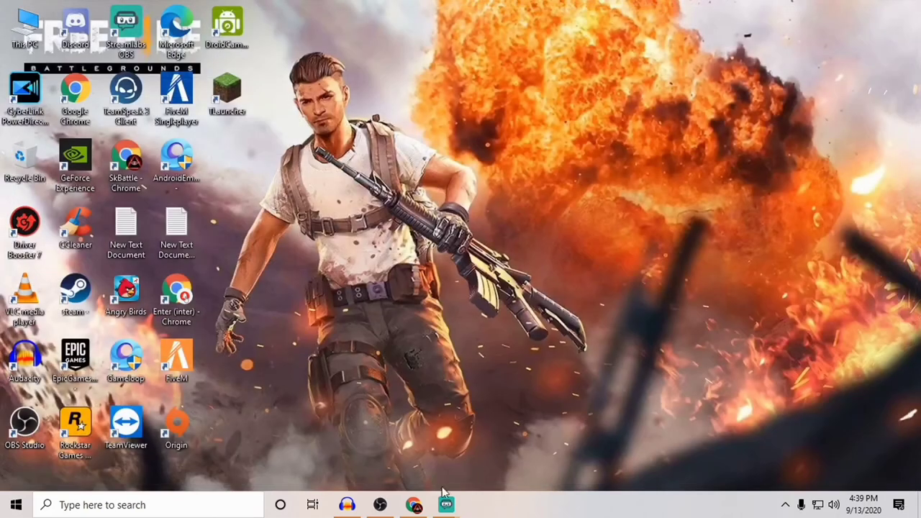
Return to the Streamlabs OBS video settings and set the Output (Scaled) Resolution to 910x512.
mouse_move(444, 505)
left_click(464, 464)
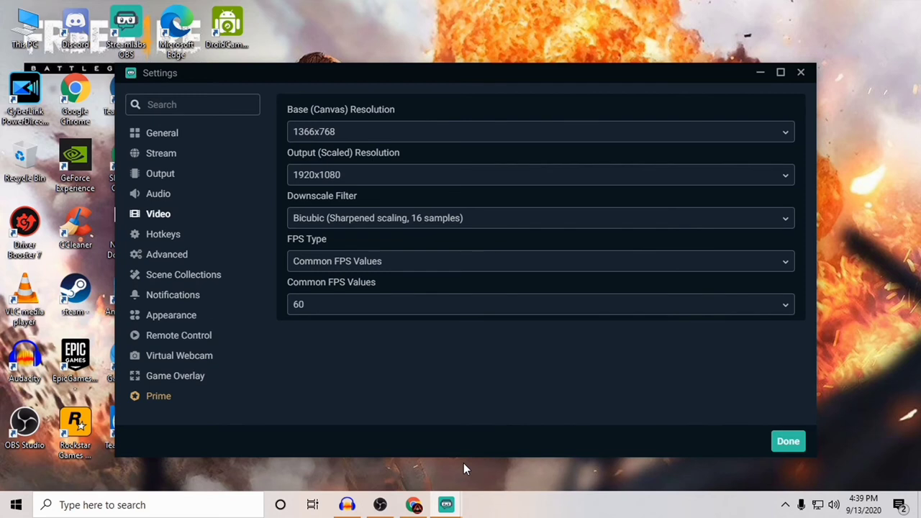
left_click(381, 178)
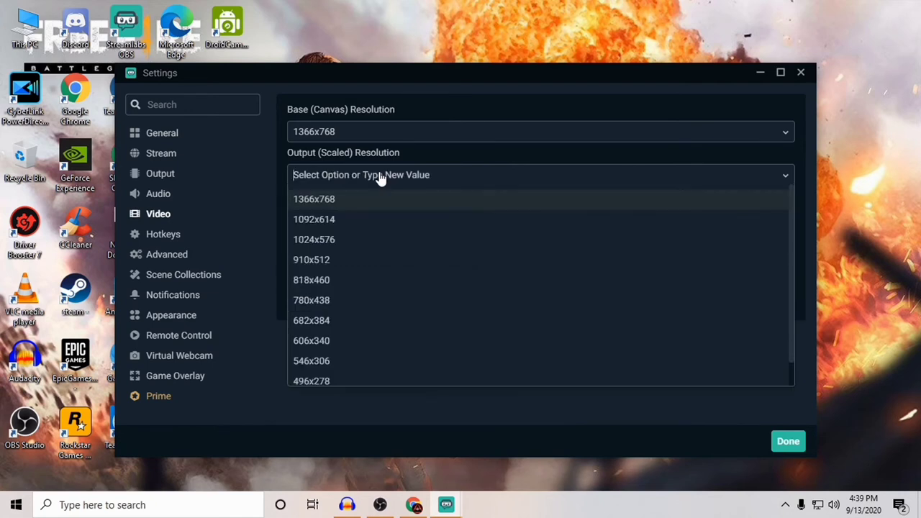
left_click(310, 261)
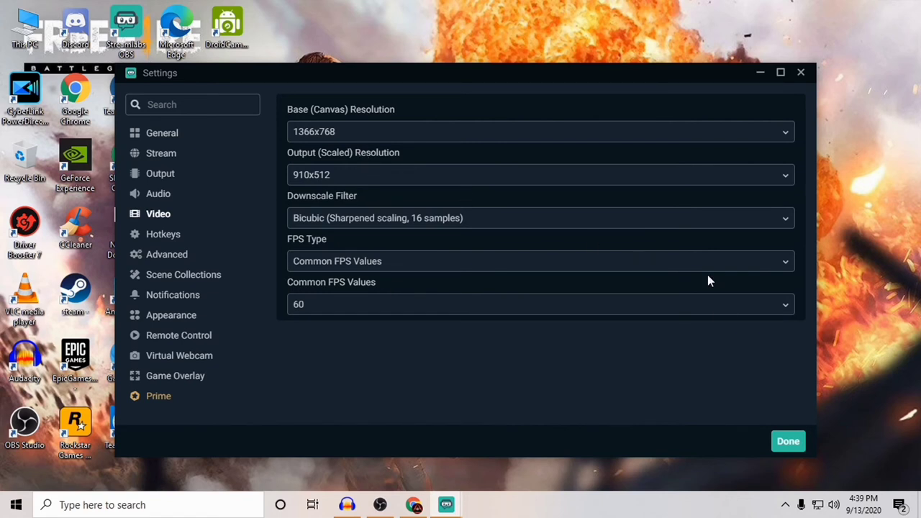
Examine the available Base (Canvas) and Output (Scaled) Resolution options without changing either setting.
left_click(343, 137)
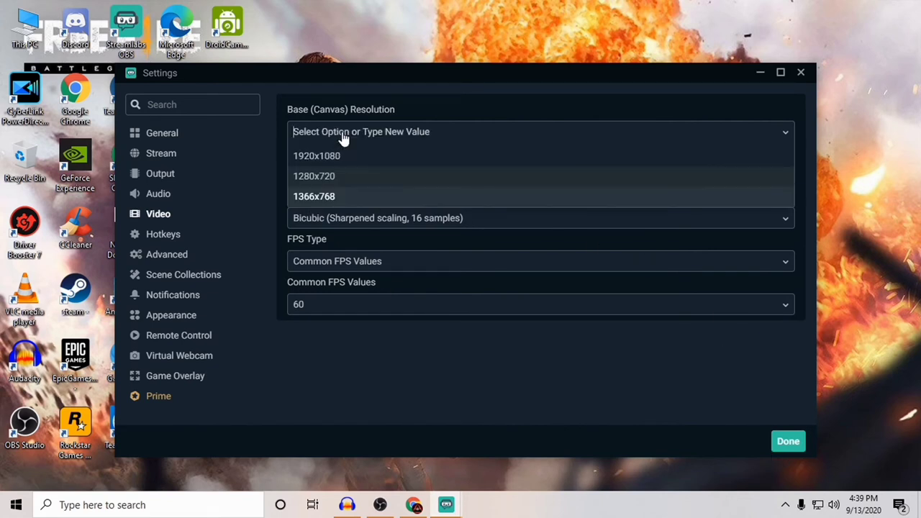
left_click(366, 367)
left_click(341, 133)
left_click(372, 374)
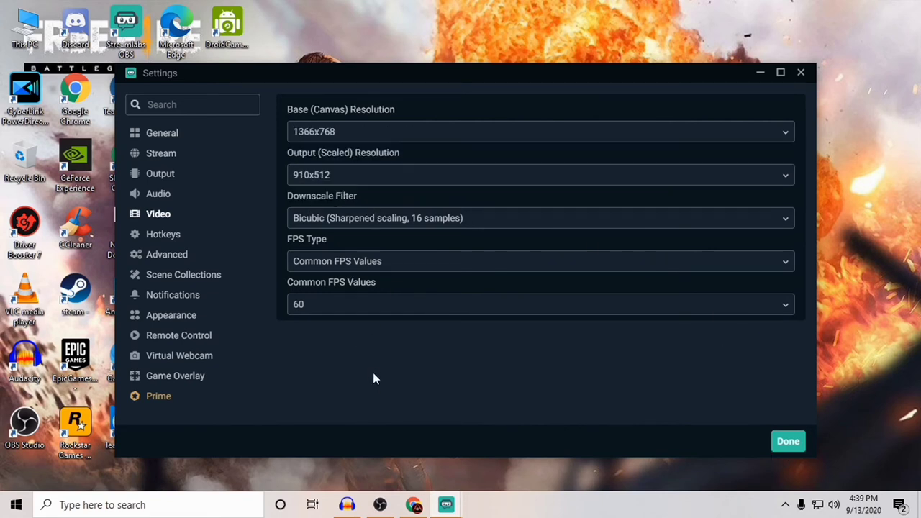
left_click(341, 176)
scroll(363, 237, "down", 1)
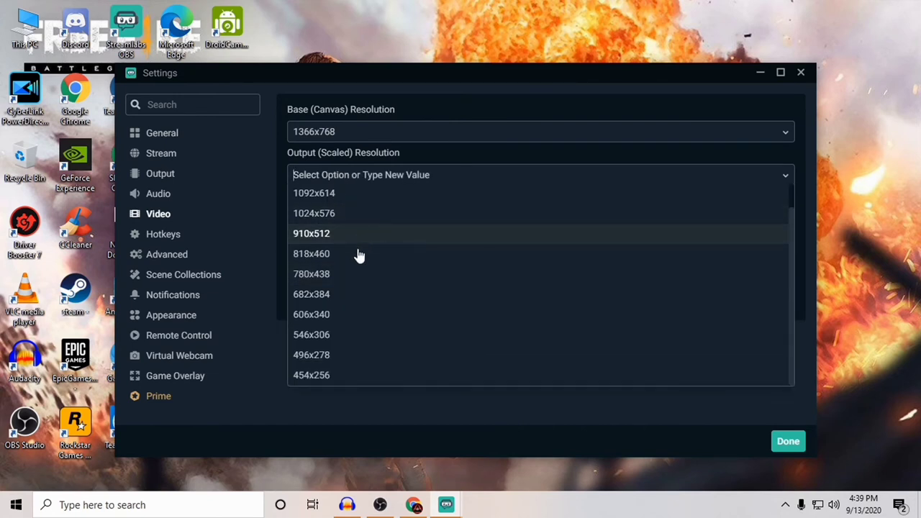
scroll(359, 255, "up", 1)
scroll(355, 260, "down", 1)
scroll(351, 269, "up", 1)
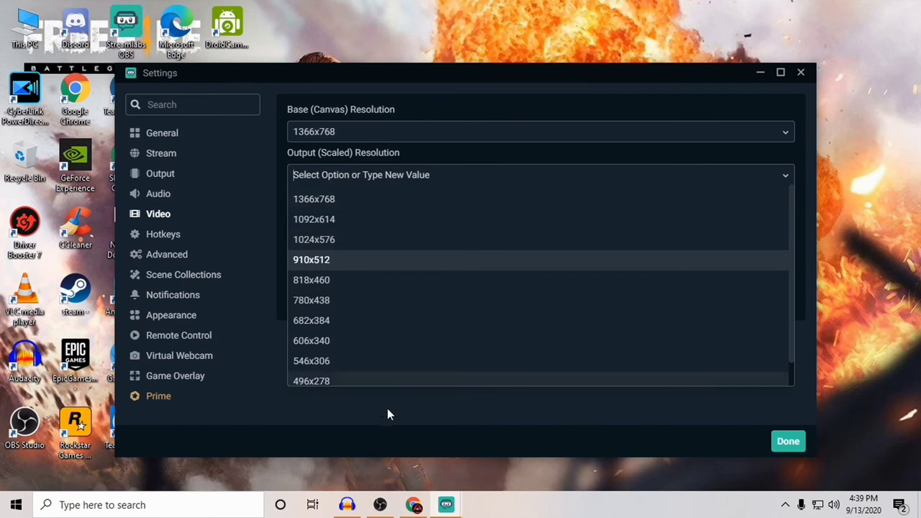
left_click(387, 414)
With the canvas at 1920x1080, choose the first Output (Scaled) Resolution offered, set Base (Canvas) Resolution to 1366x768, and save the settings.
left_click(333, 137)
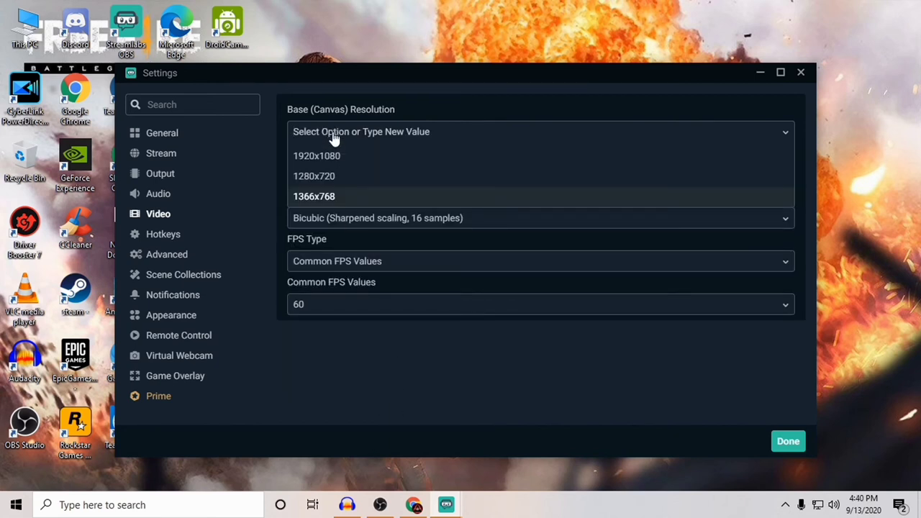
left_click(331, 157)
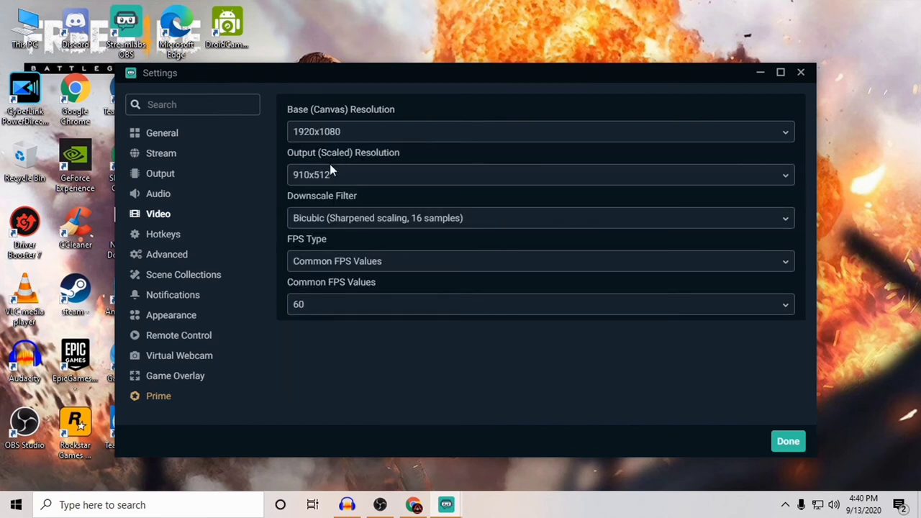
left_click(331, 176)
left_click(331, 205)
left_click(330, 138)
left_click(335, 197)
left_click(791, 444)
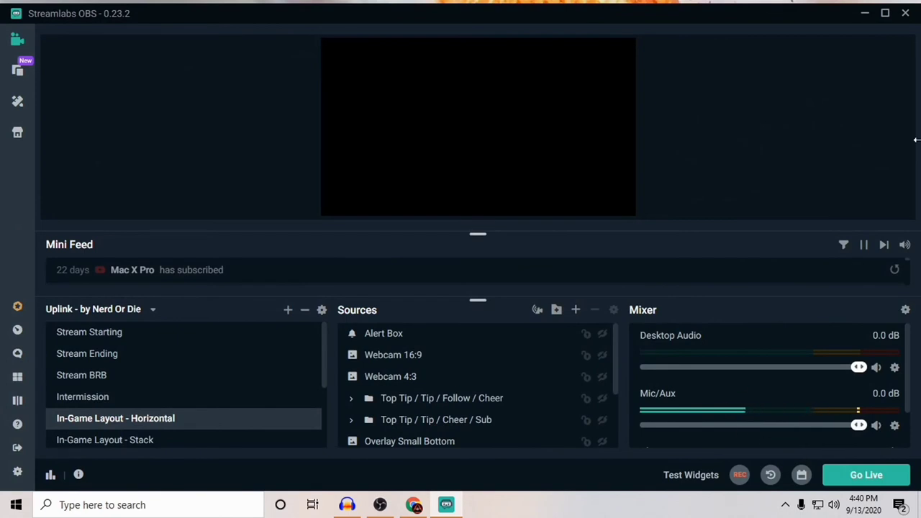
Switch the stream settings from custom ingest to the recommended settings and save them.
left_click(17, 472)
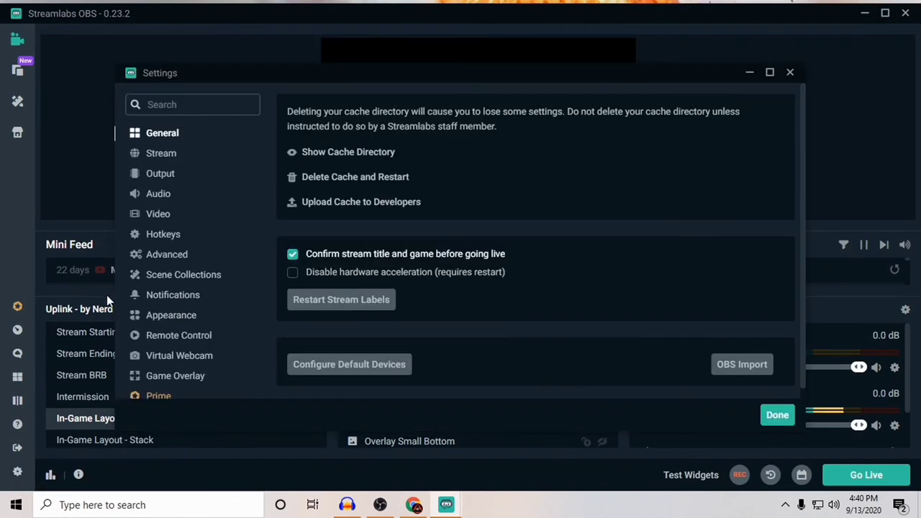
left_click(155, 158)
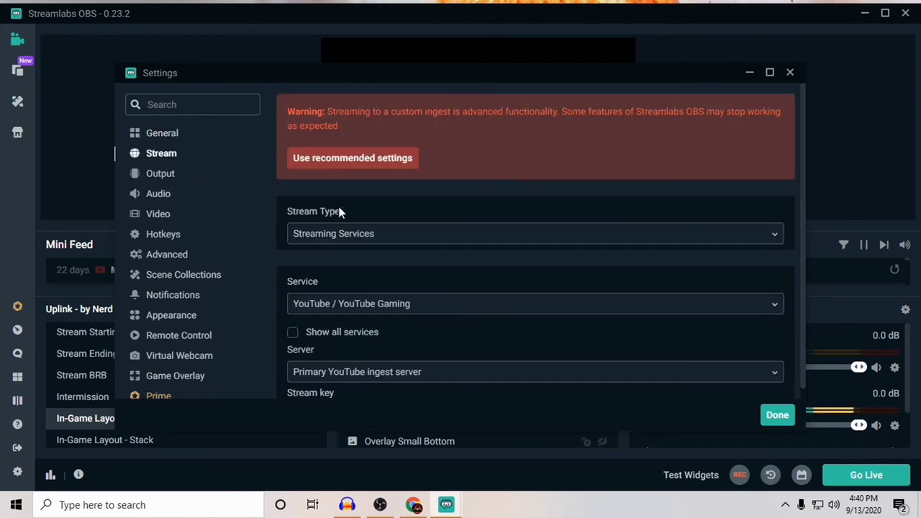
left_click(353, 157)
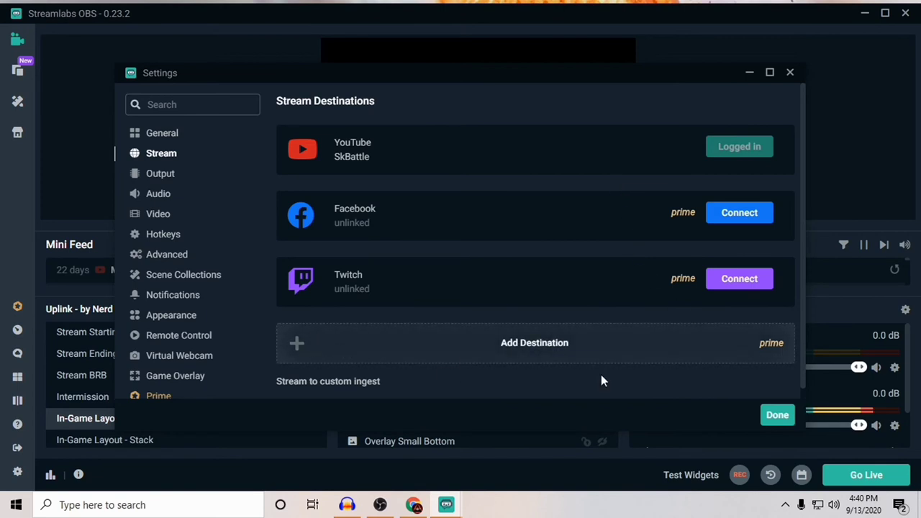
left_click(775, 417)
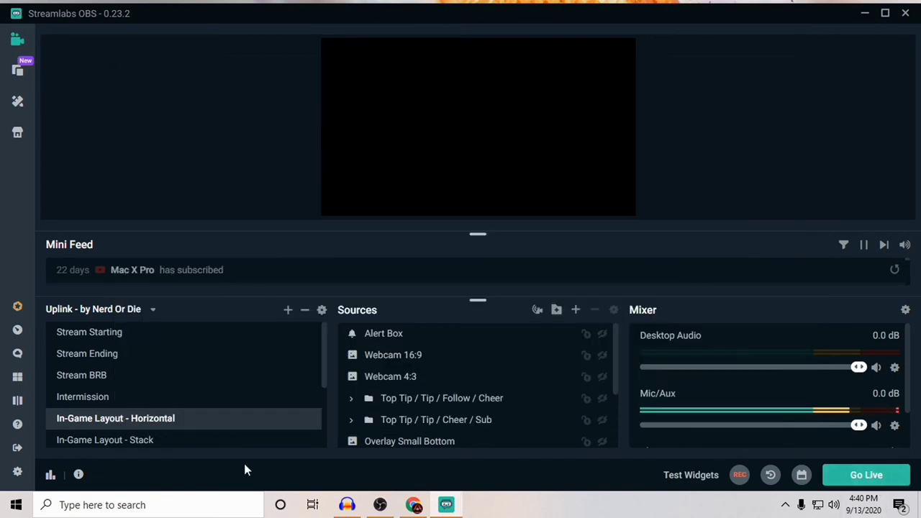
left_click(17, 471)
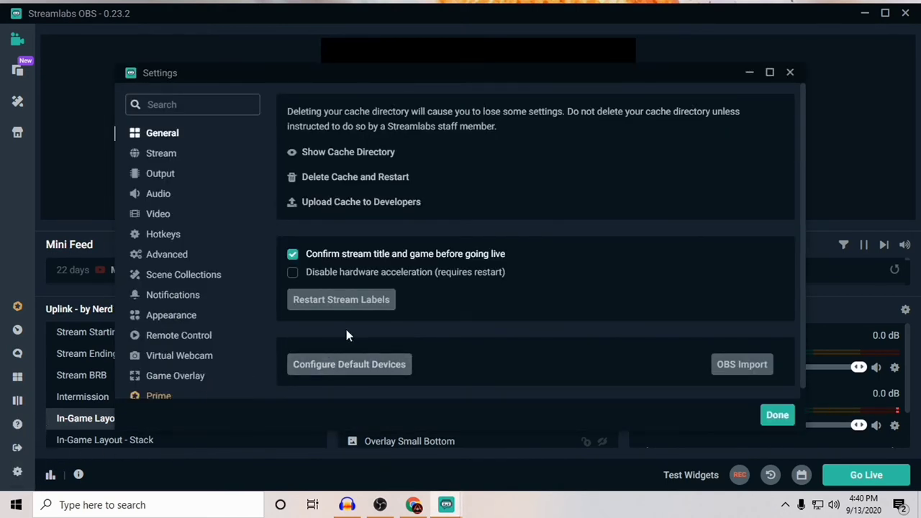
scroll(346, 345, "down", 5)
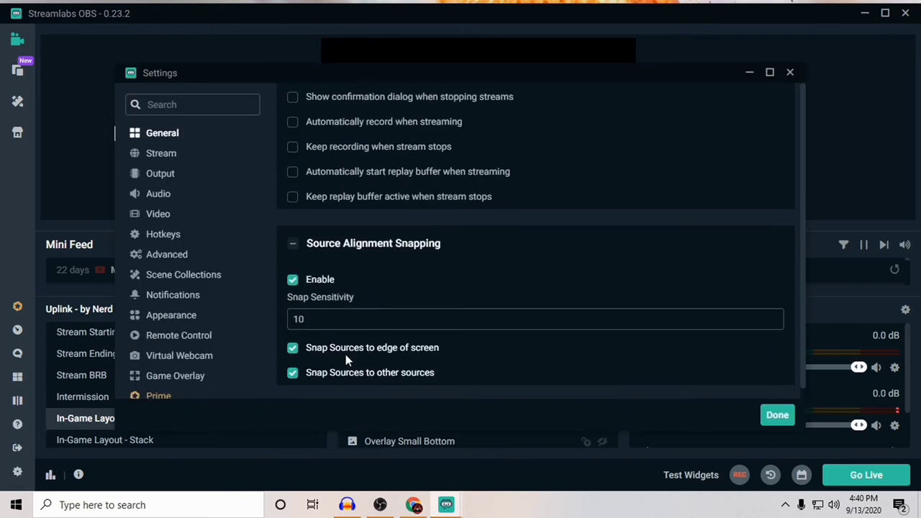
left_click(790, 72)
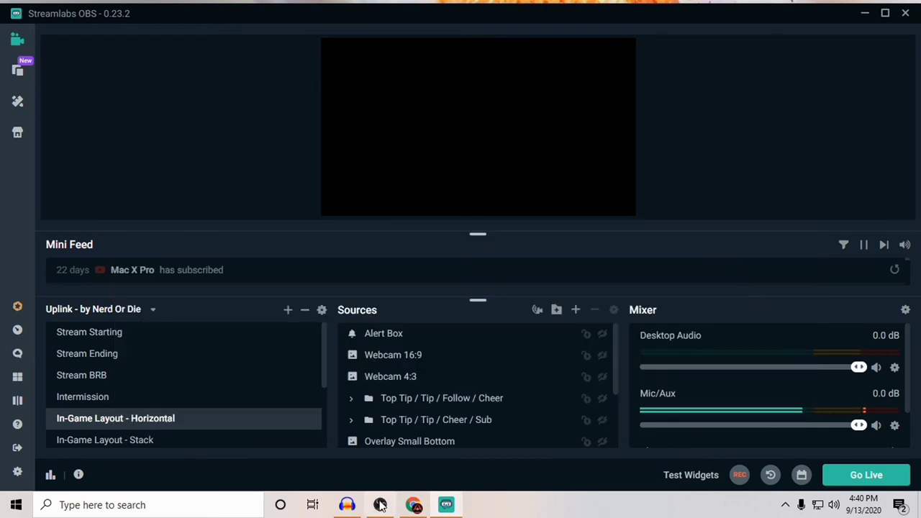
Examine the YouTube event options for going live, turn optimized encoder settings on and off again, and close without starting the stream.
left_click(868, 482)
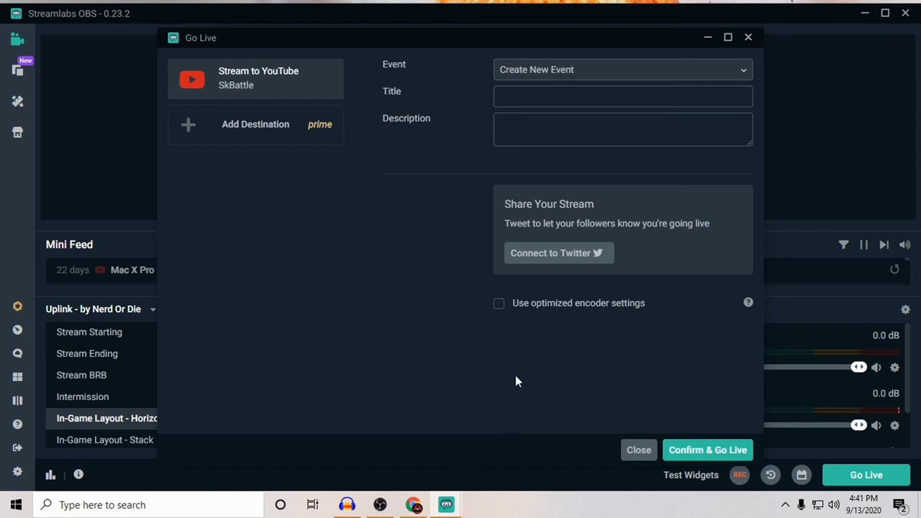
left_click(520, 311)
left_click(519, 307)
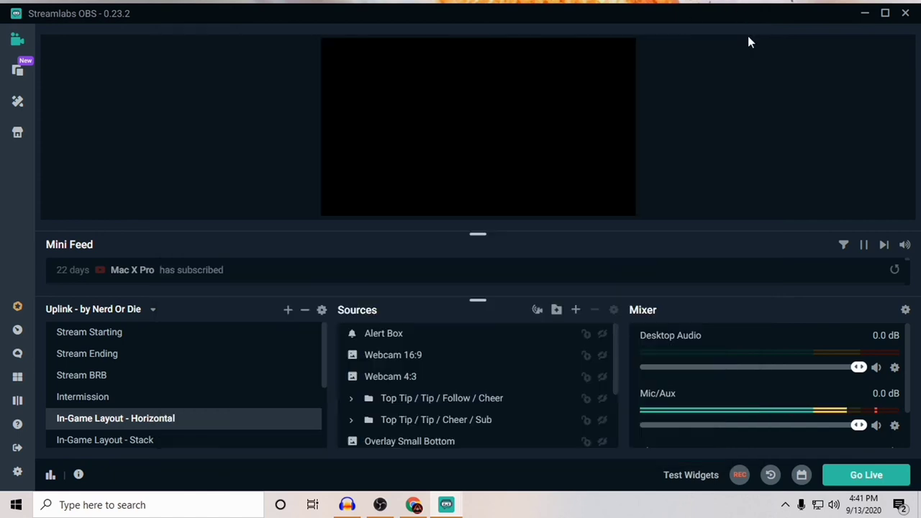
left_click(747, 36)
Set the stream settings to custom ingest, paste the YouTube stream key into the stream key field, and save.
left_click(18, 471)
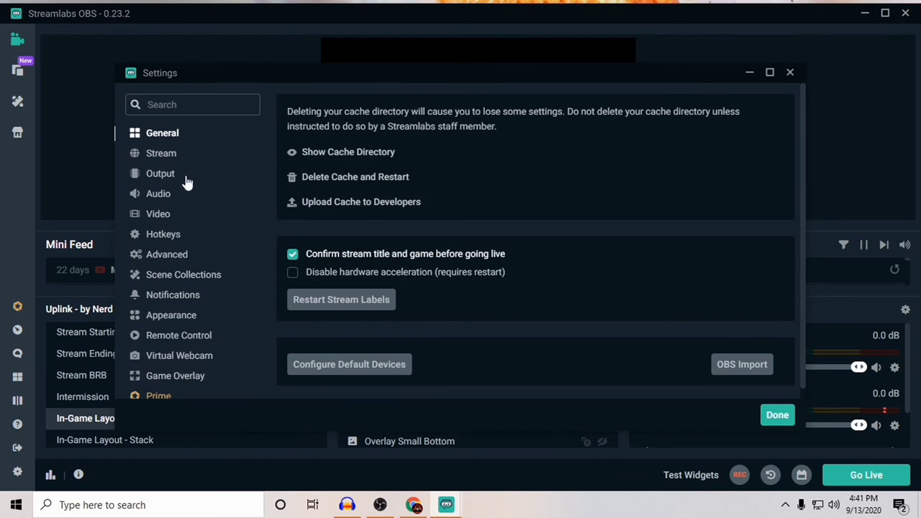
left_click(173, 155)
scroll(456, 314, "down", 1)
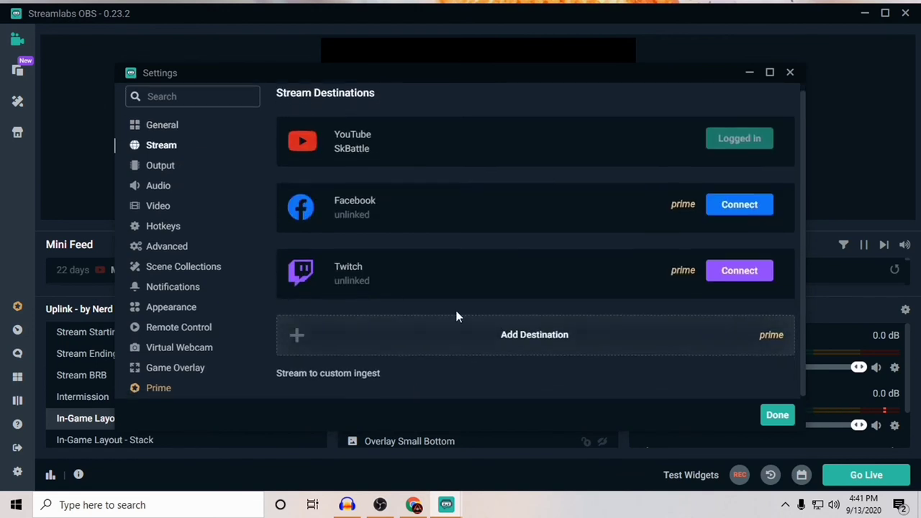
left_click(374, 372)
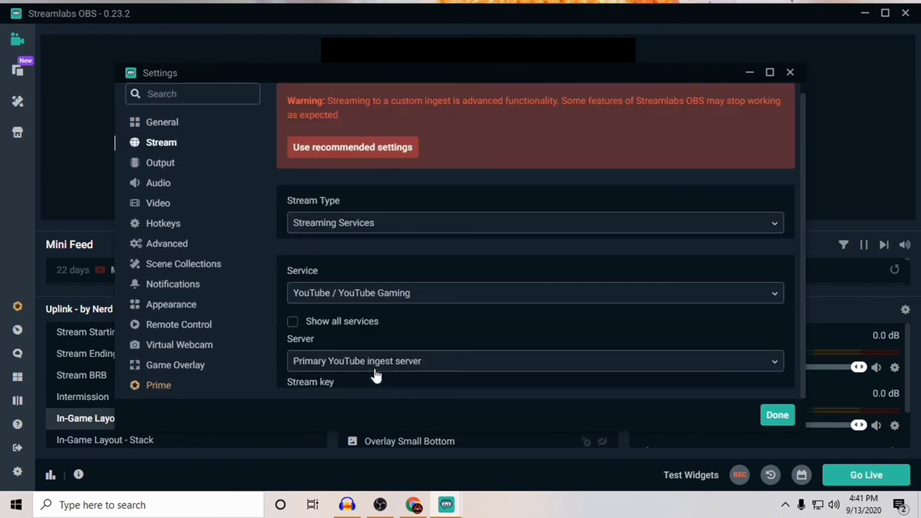
scroll(375, 374, "down", 1)
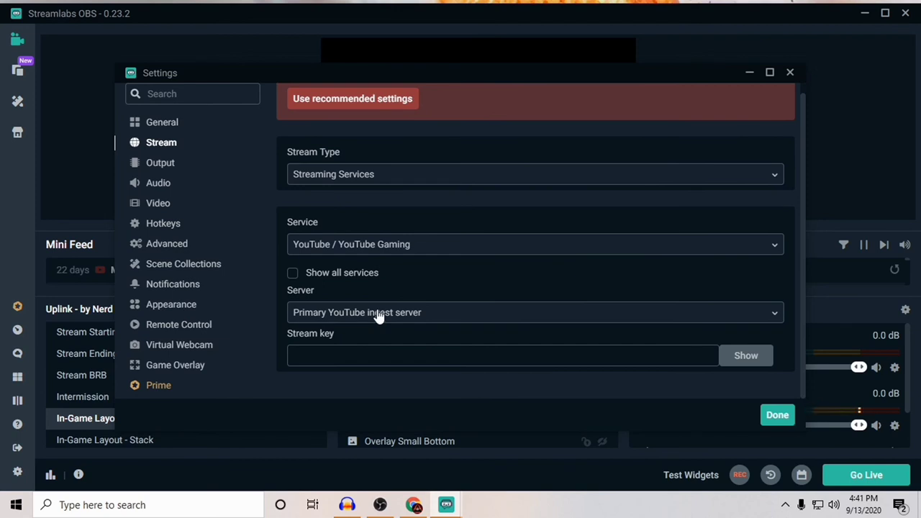
left_click(378, 354)
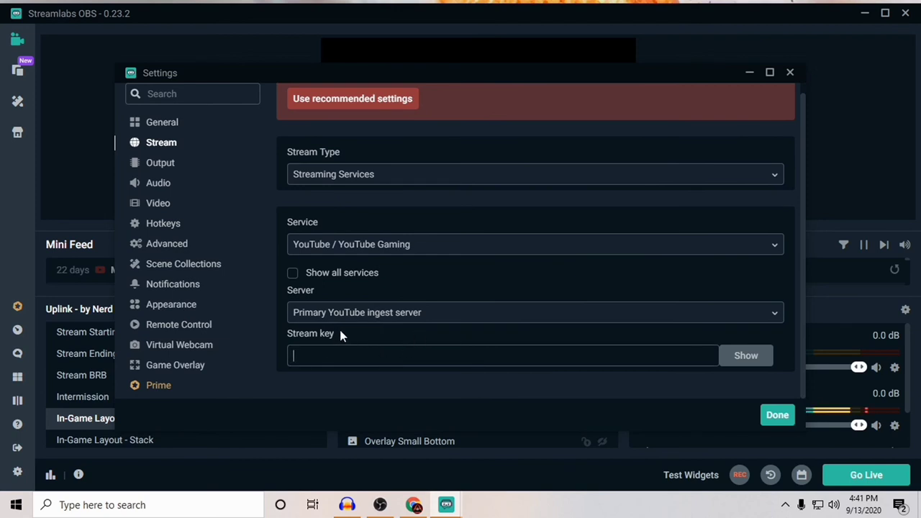
key("ctrl+v")
left_click(771, 417)
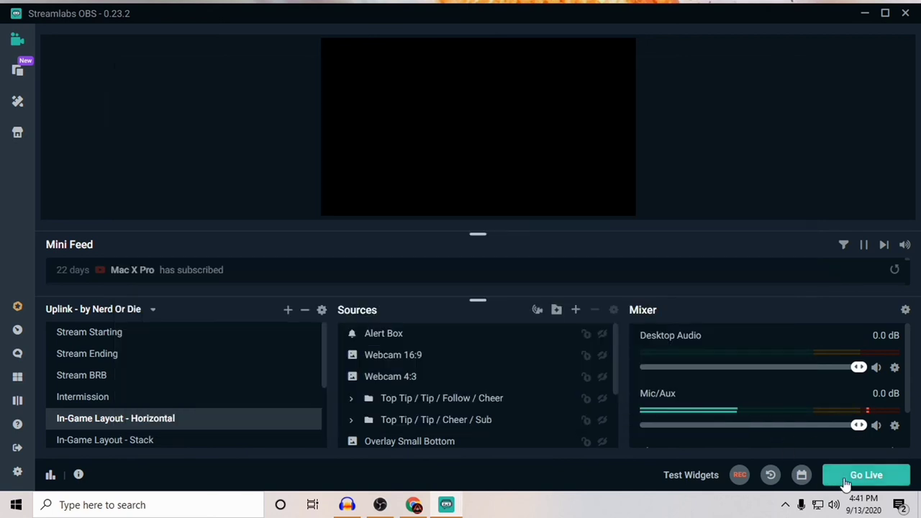
Make the Stream Starting scene active and minimize the streaming window to the desktop.
left_click(113, 337)
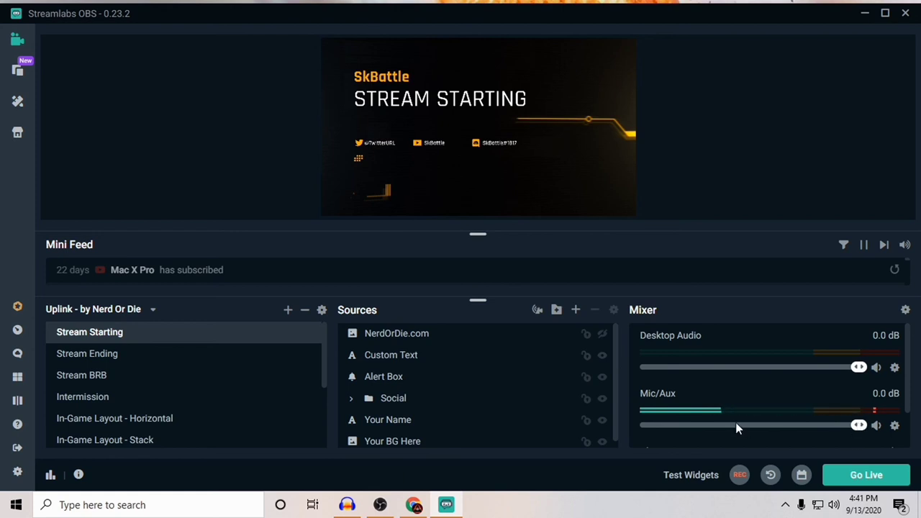
left_click(864, 13)
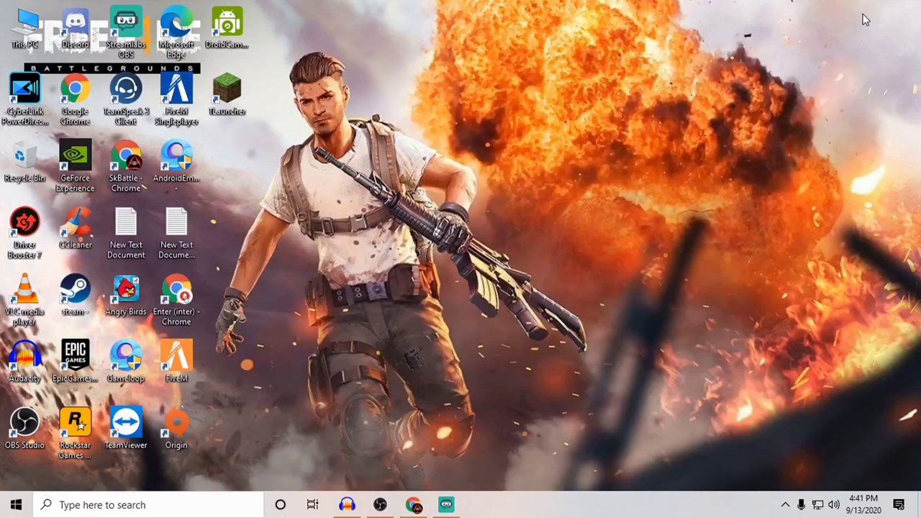
right_click(540, 70)
left_click(577, 110)
right_click(598, 110)
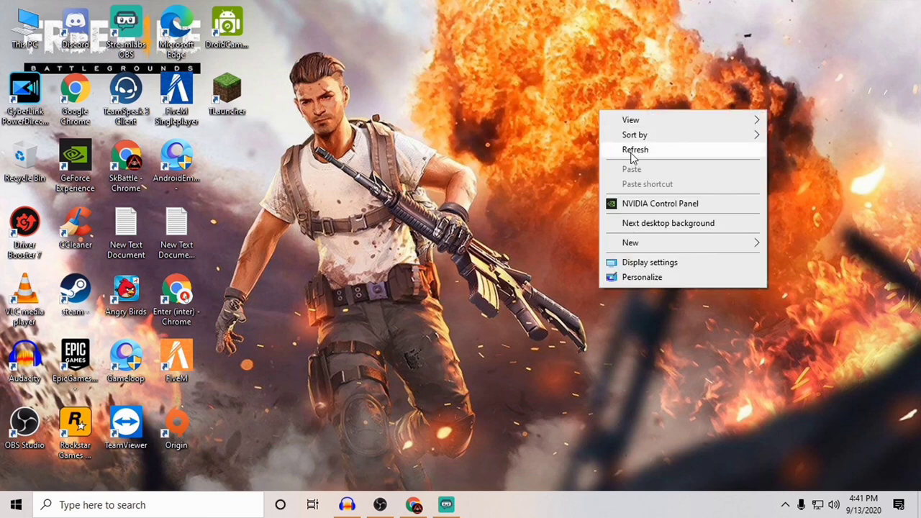
left_click(627, 128)
mouse_move(423, 506)
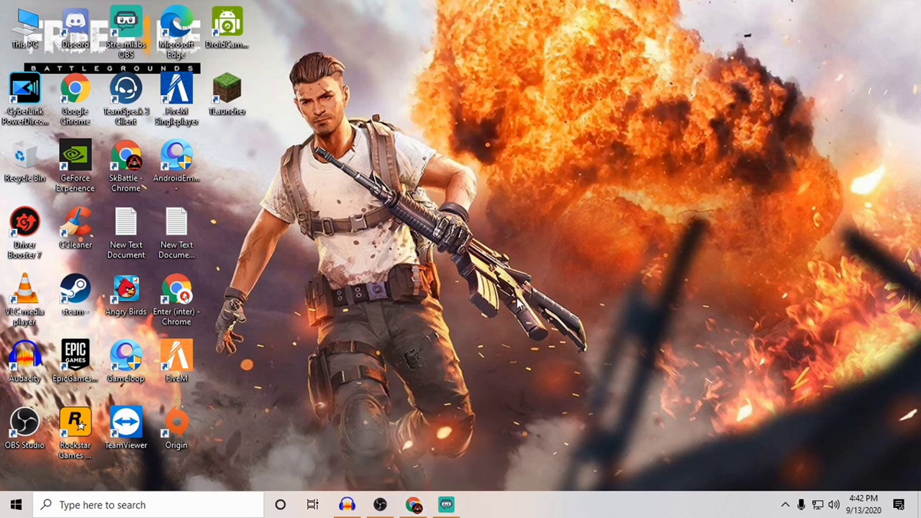
left_click(414, 504)
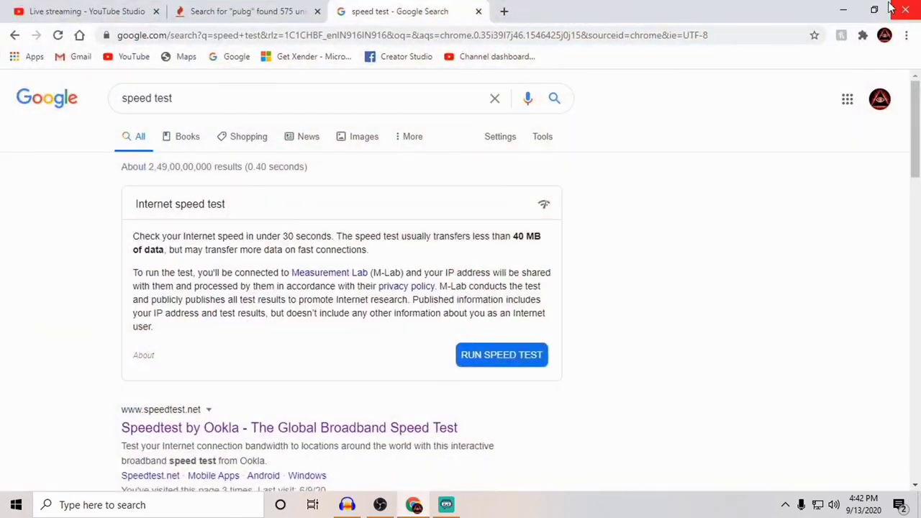
left_click(845, 10)
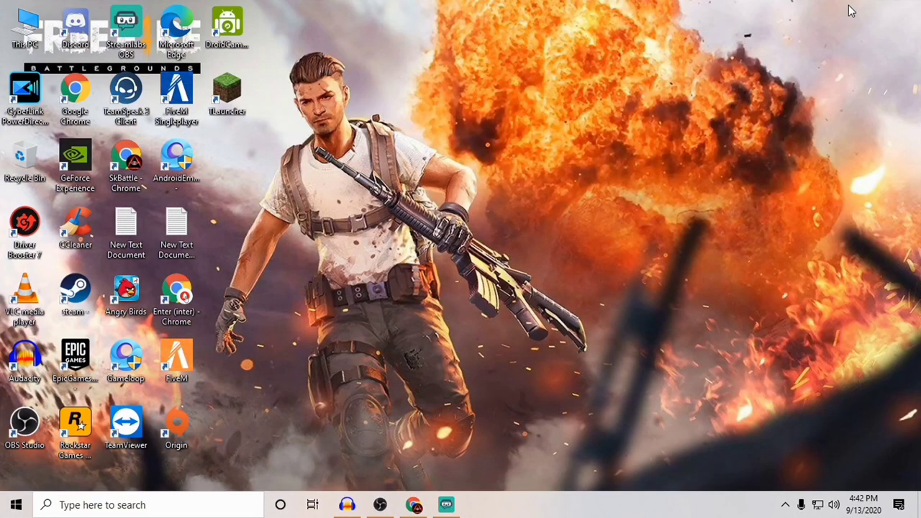